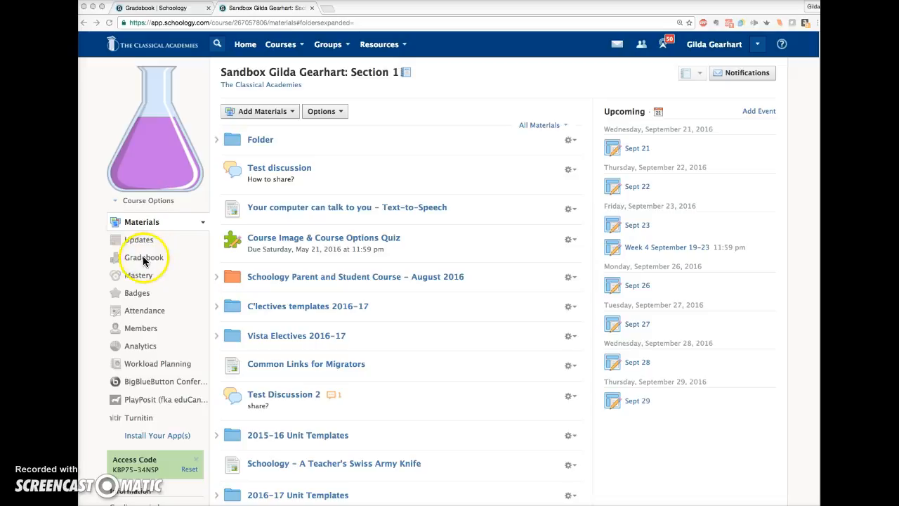
Open the Grade Setup page for the sandbox course's gradebook.
left_click(132, 259)
left_click(136, 259)
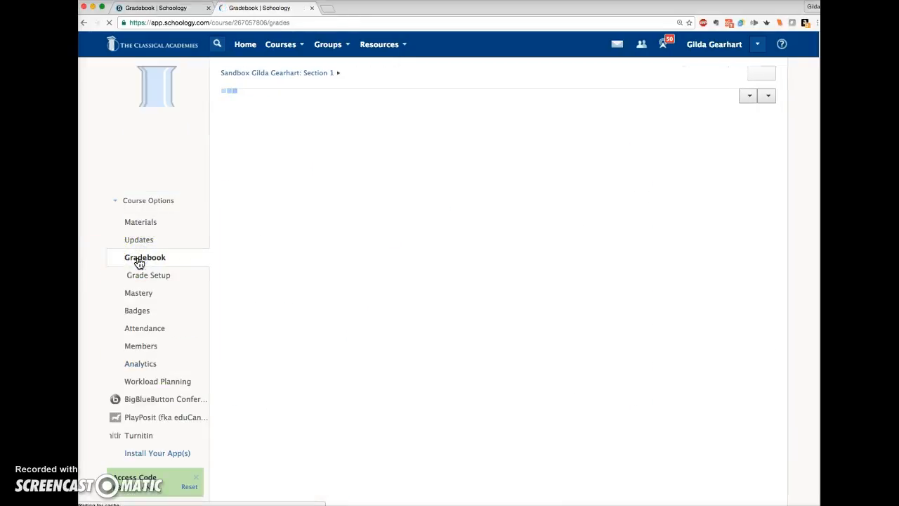
left_click(161, 276)
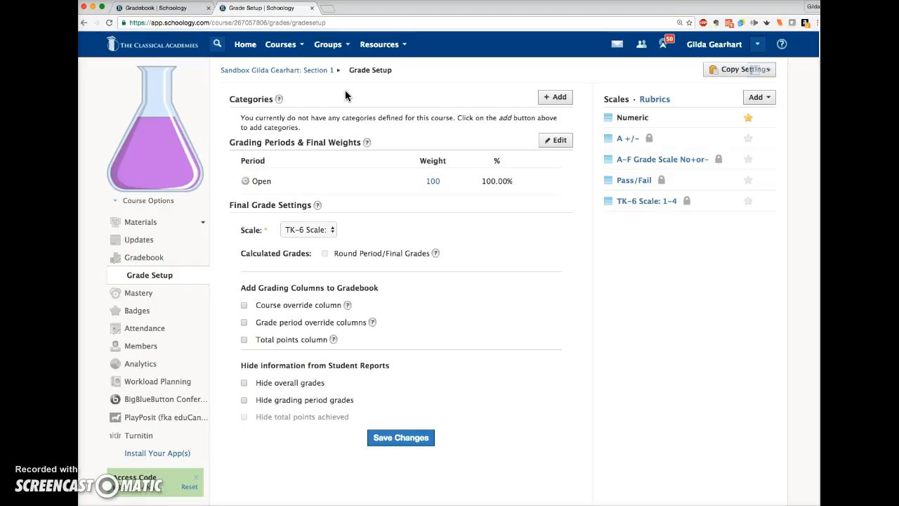
Add a grading category named Progress Report and make it the default category.
left_click(348, 115)
left_click(559, 101)
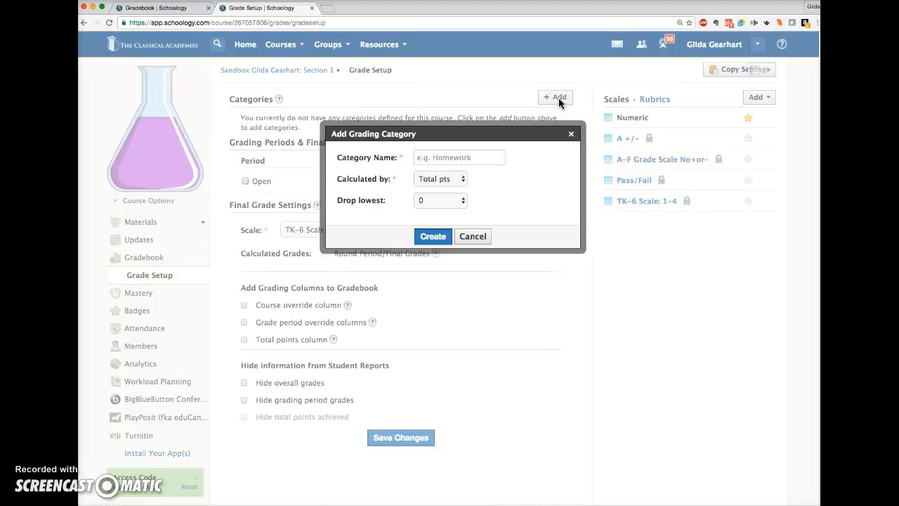
left_click(478, 156)
type("Progre")
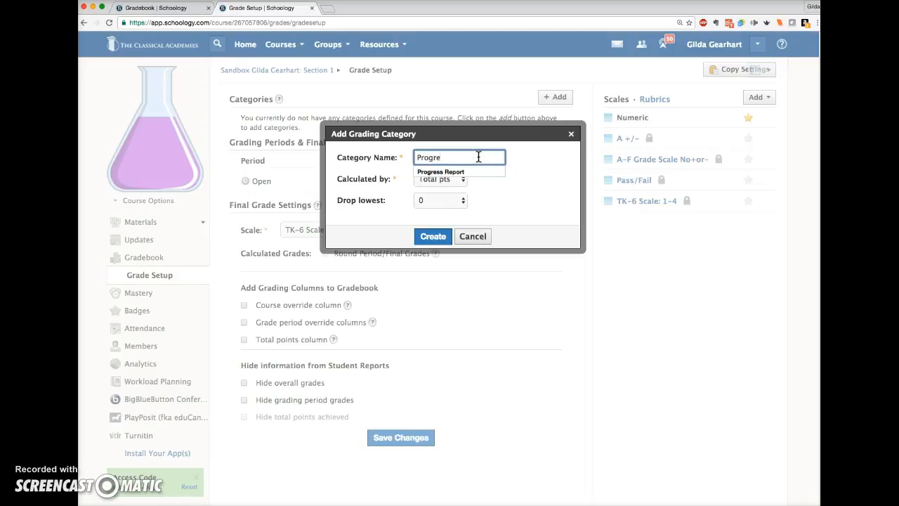
left_click(461, 171)
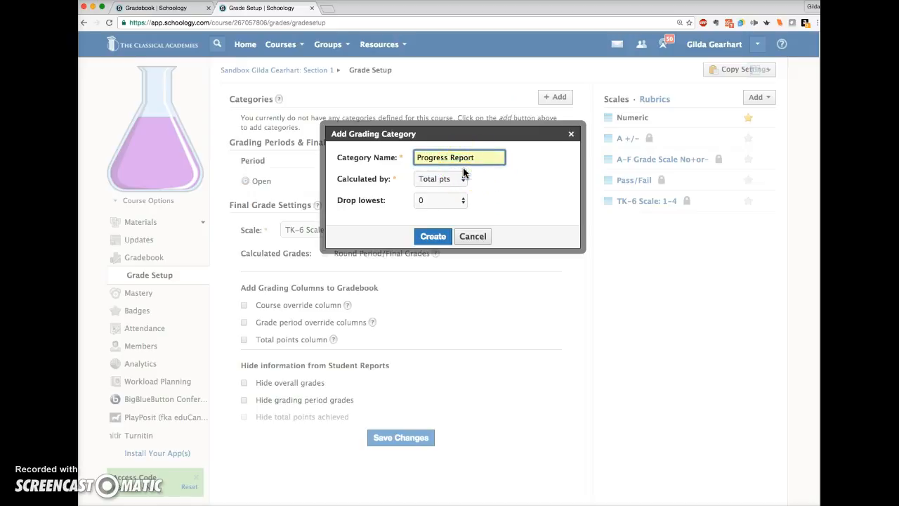
left_click(427, 239)
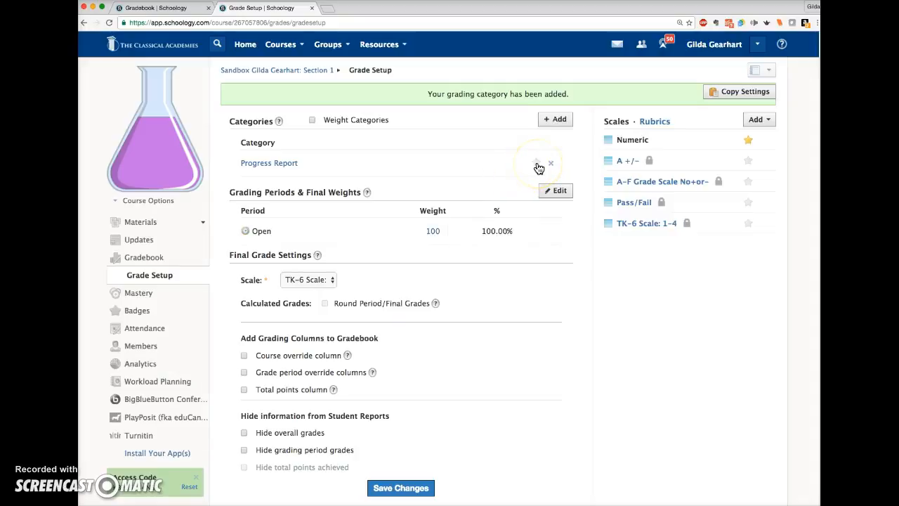
left_click(538, 166)
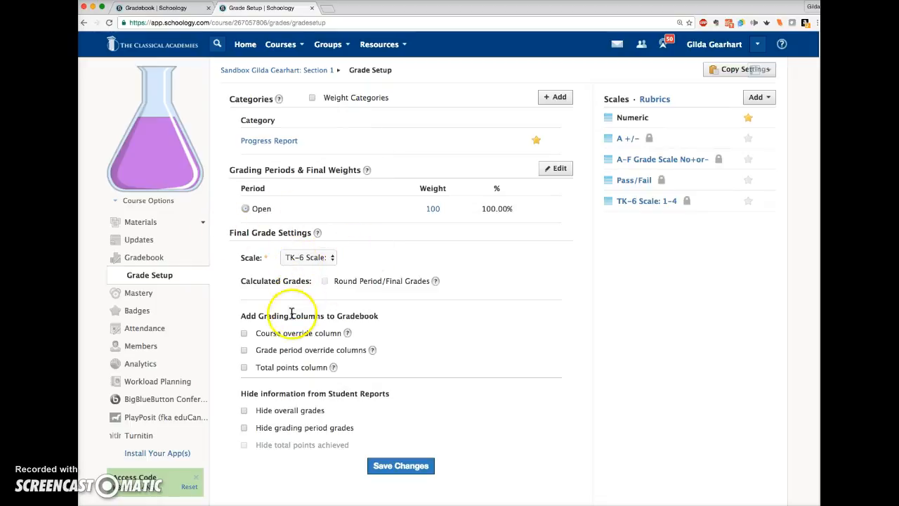
Keep TK-6 Scale: 1-4 as the final grade scale, make it the default grading scale, and save the grade setup.
left_click(330, 257)
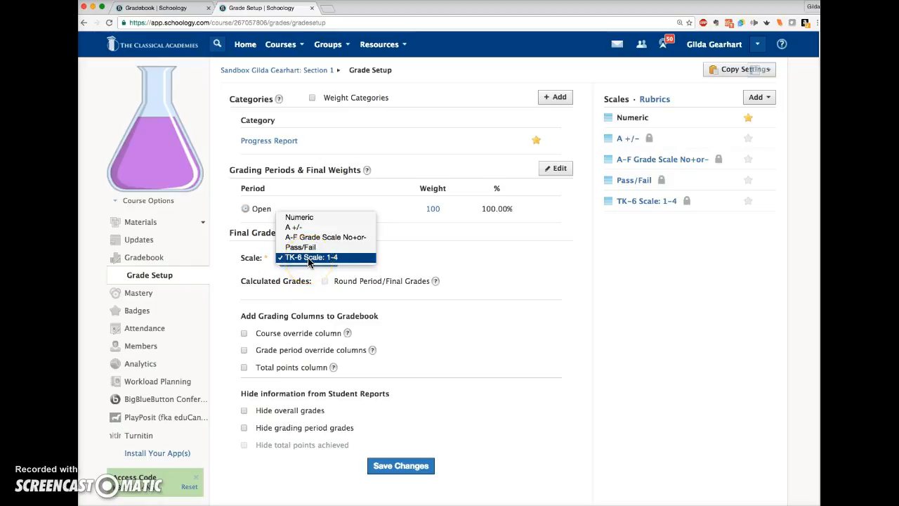
left_click(411, 261)
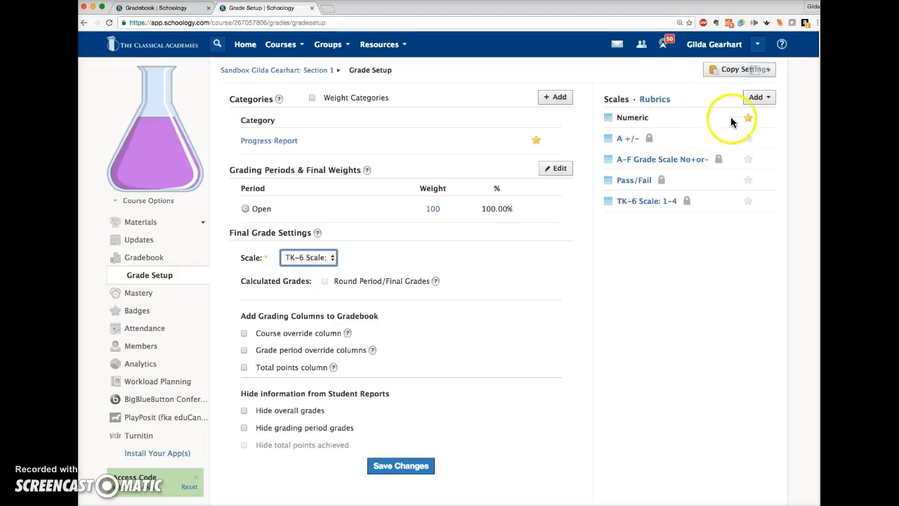
left_click(749, 202)
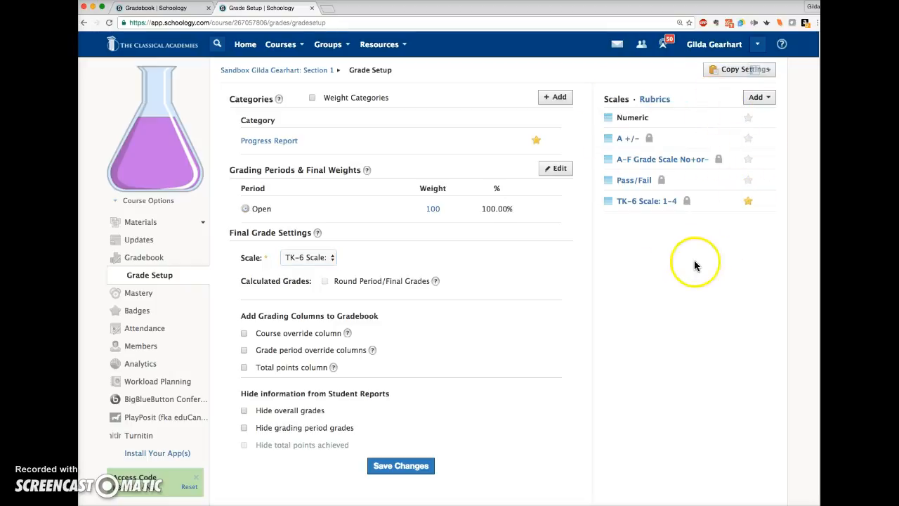
scroll(256, 404, "down", 2)
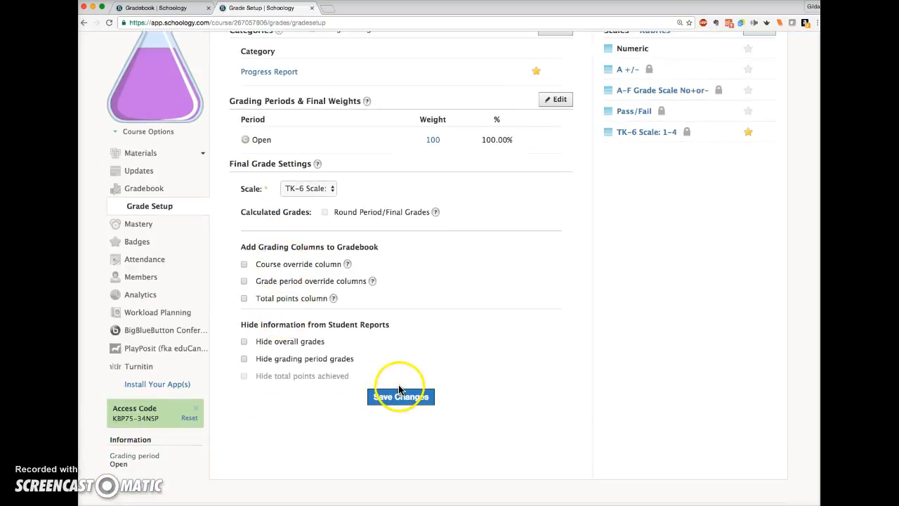
left_click(406, 401)
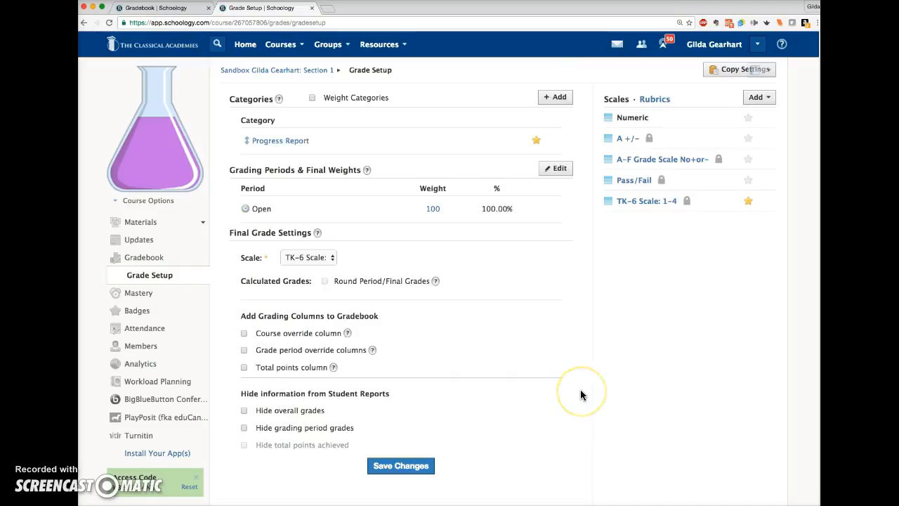
Examine which grade settings can be copied and which courses can receive them, and leave without copying.
scroll(520, 380, "down", 3)
scroll(492, 351, "up", 3)
left_click(726, 70)
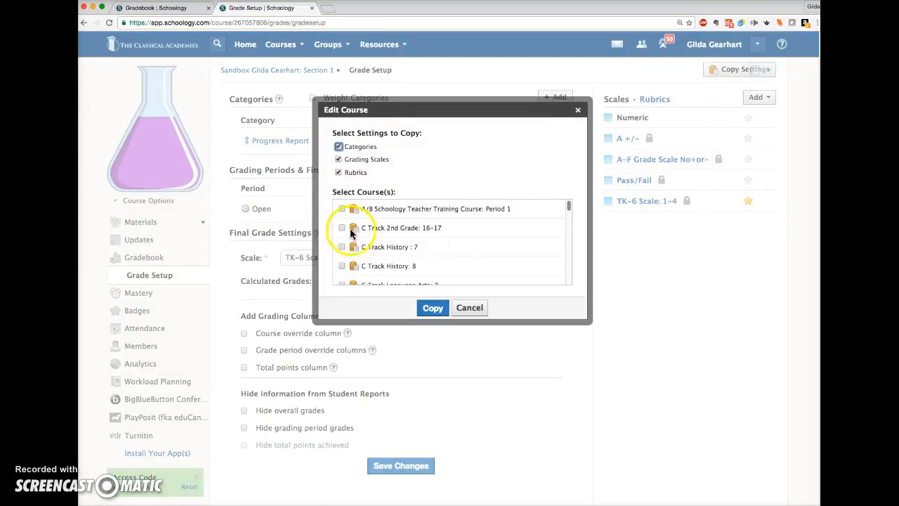
scroll(343, 246, "down", 3)
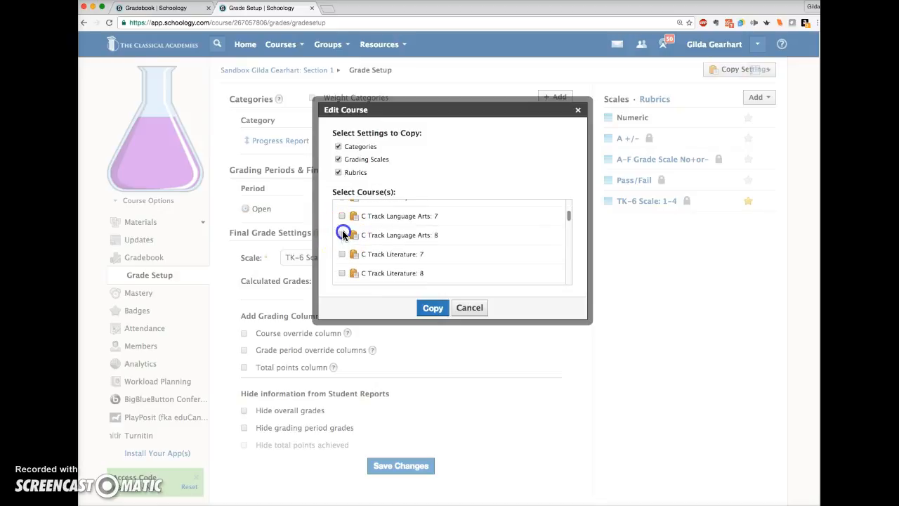
scroll(342, 264, "down", 2)
left_click(342, 264)
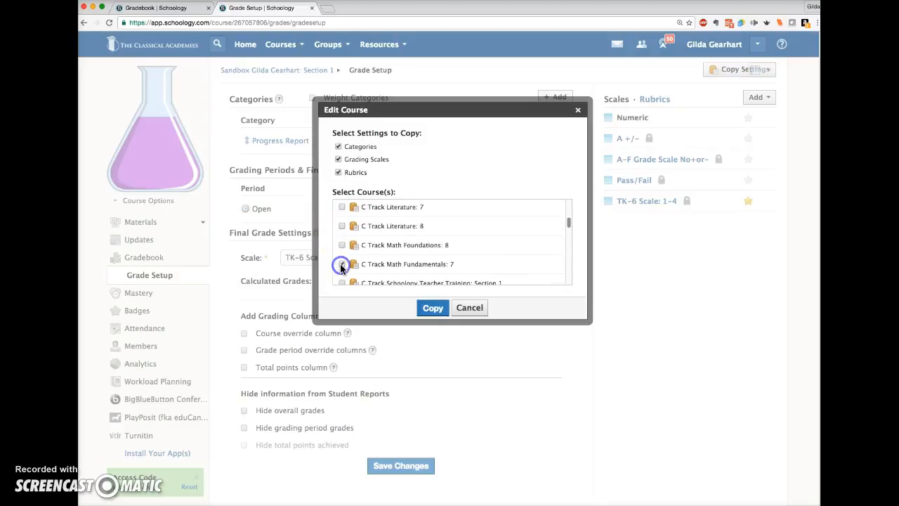
left_click(342, 264)
left_click(430, 309)
left_click(579, 112)
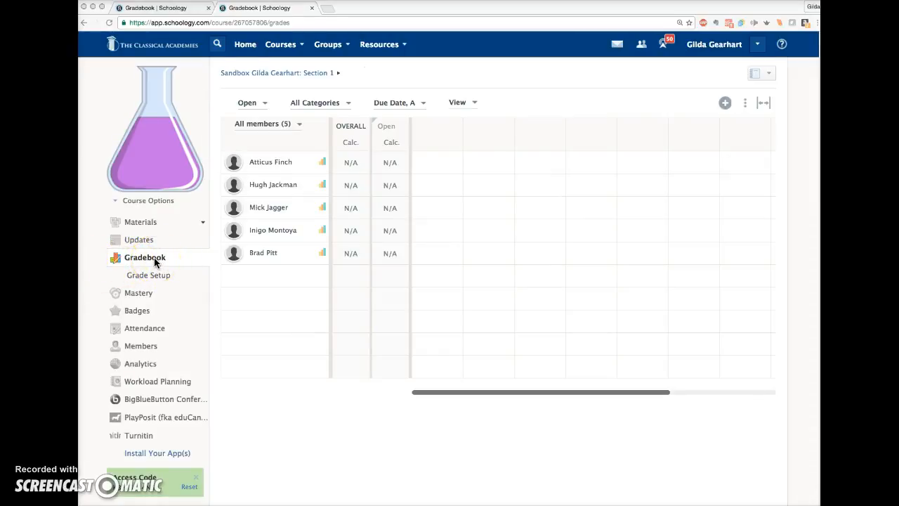
Start a new grade column in the gradebook and name it Academic Progress Unit 1.
left_click(725, 104)
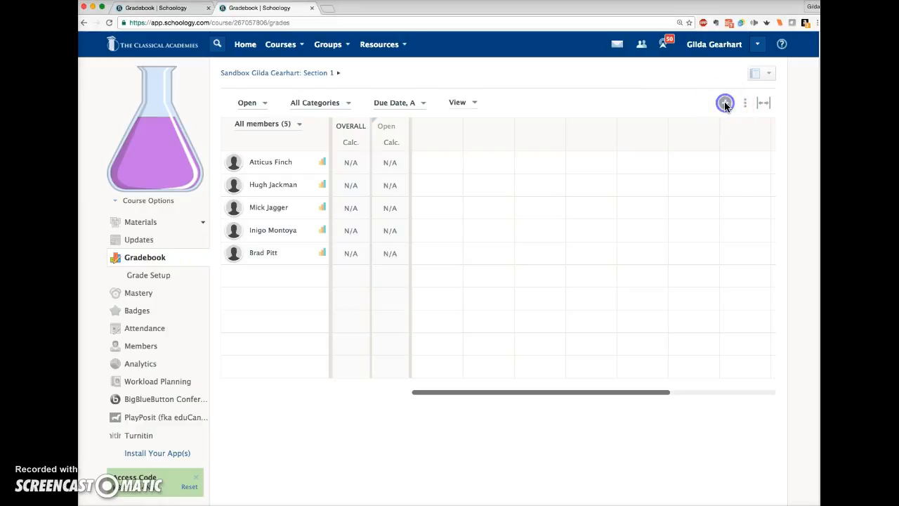
left_click(725, 103)
left_click(681, 191)
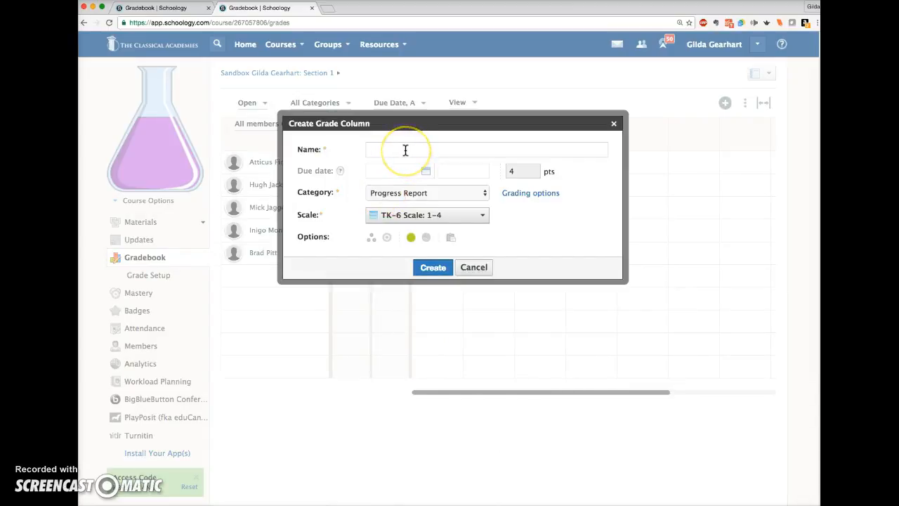
type("Academic Progress")
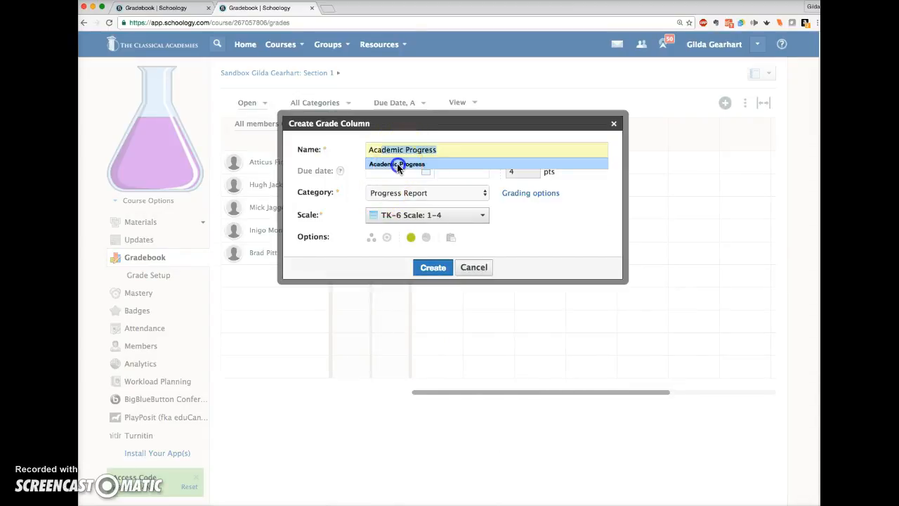
left_click(398, 164)
type("Unit 1")
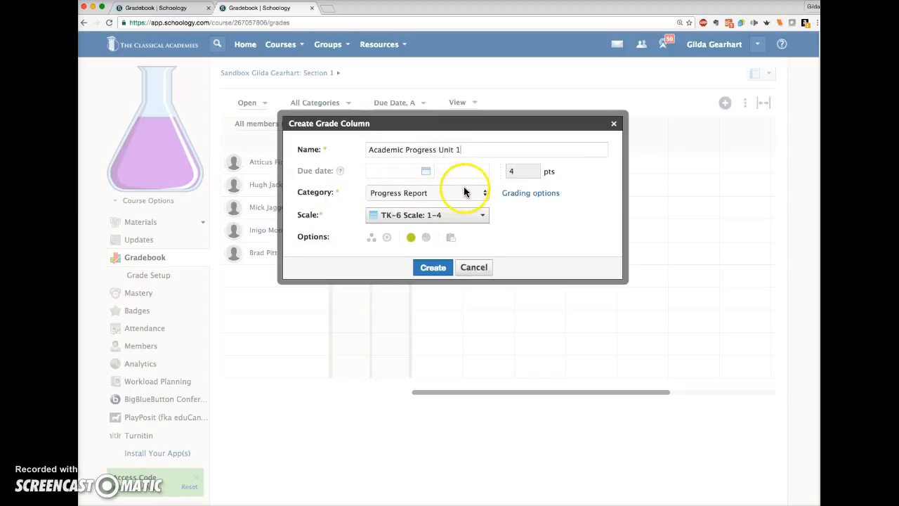
Set the new column's grading factor to 0 and create the column.
left_click(527, 194)
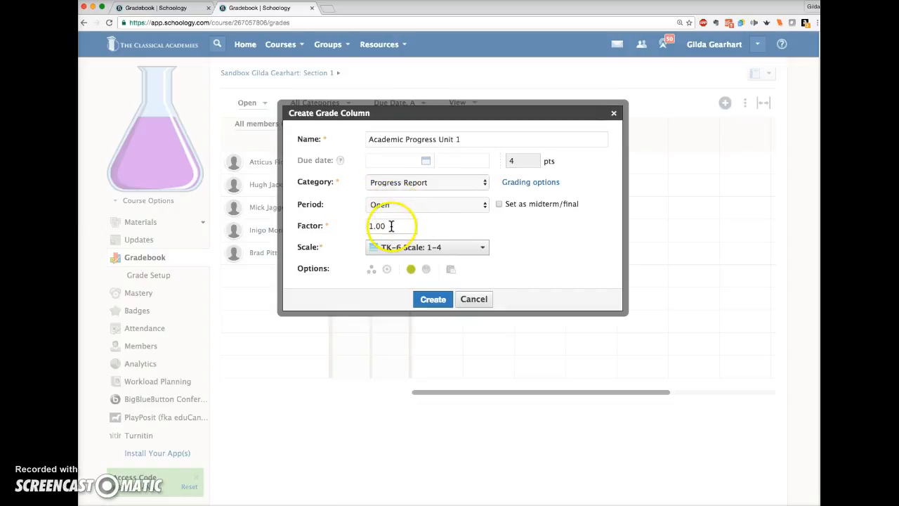
left_click_drag(392, 226, 359, 226)
type("0")
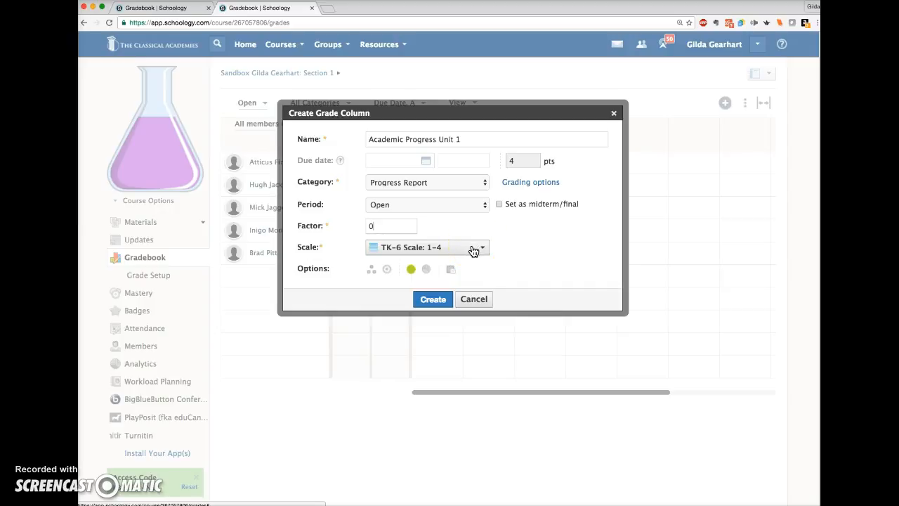
left_click(433, 300)
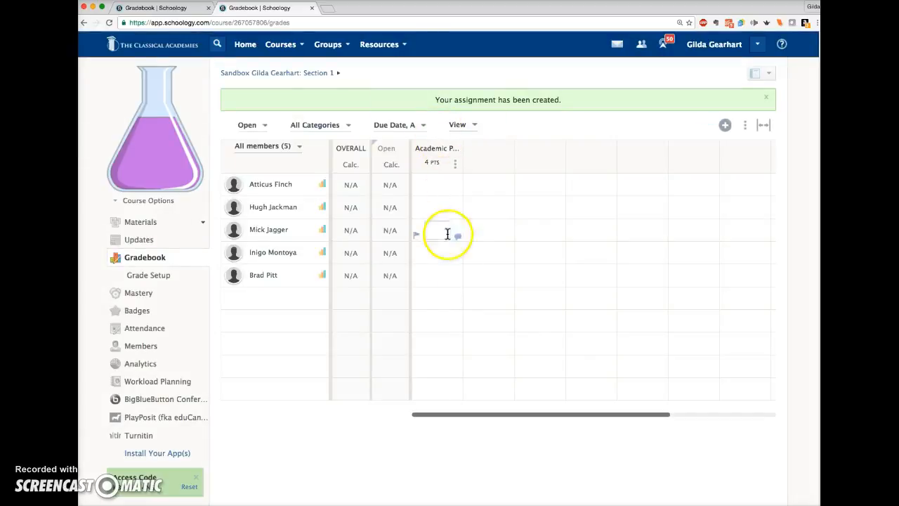
left_click(725, 125)
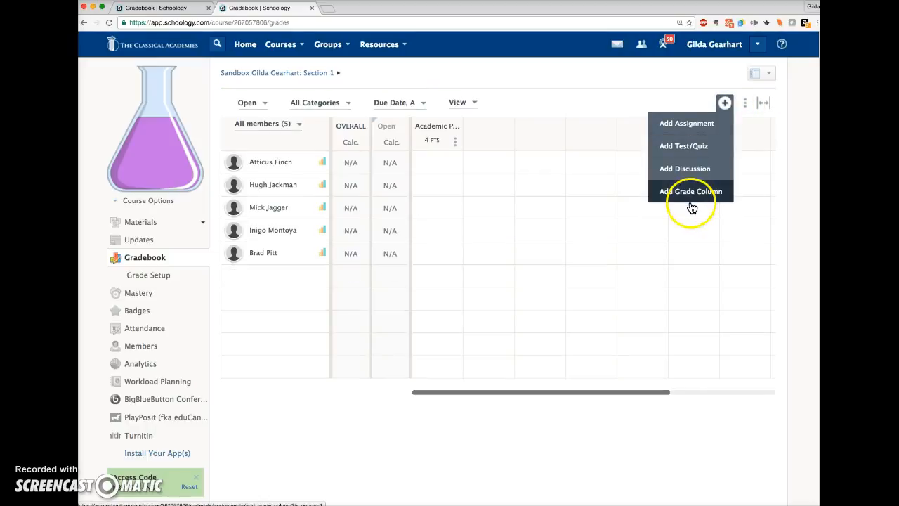
left_click(528, 74)
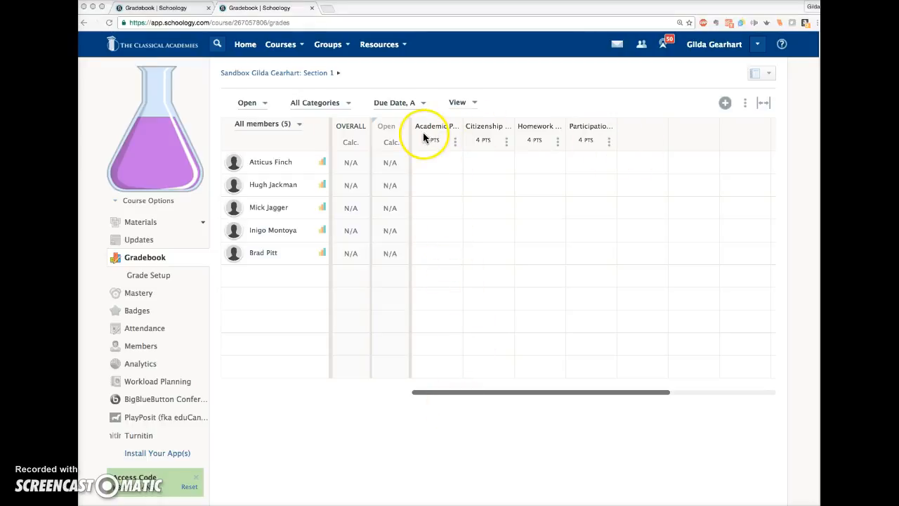
Check the grading options of the Participation Unit 1 column, including its factor and scale, without saving changes.
left_click(608, 144)
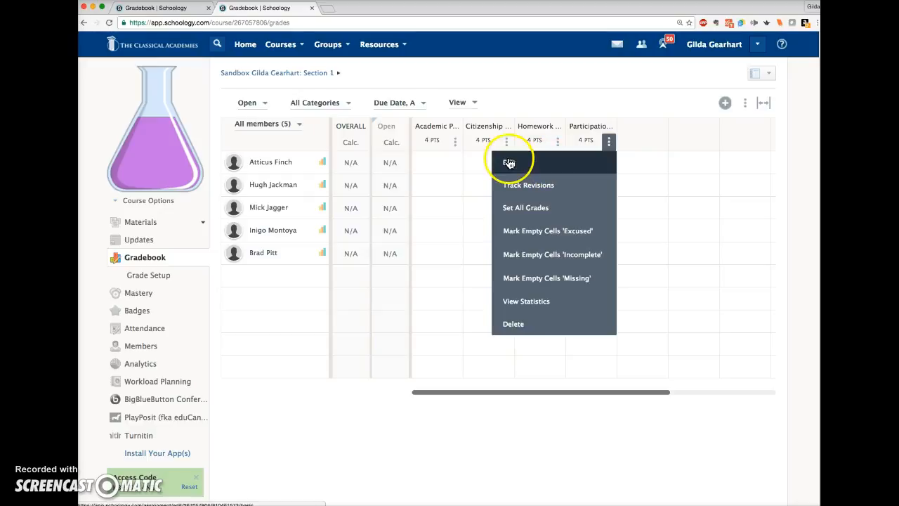
left_click(510, 163)
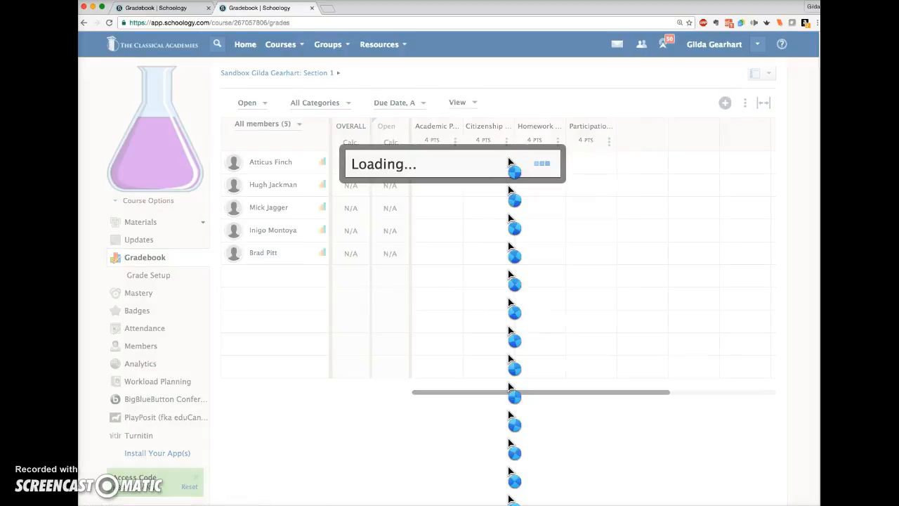
left_click(382, 134)
left_click(552, 220)
left_click(517, 194)
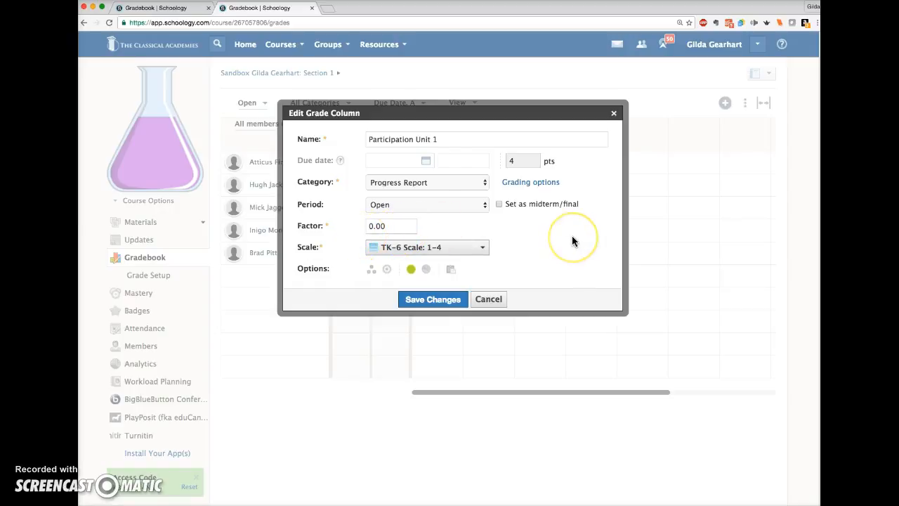
left_click(486, 300)
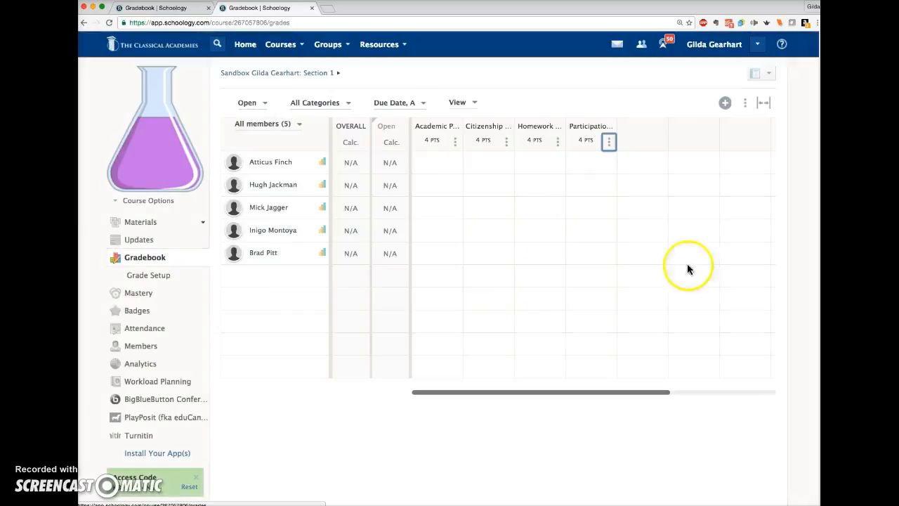
Give the first listed student a grade of 3, Satisfactory Progress, in the Academic Progress Unit 1 column.
left_click(500, 238)
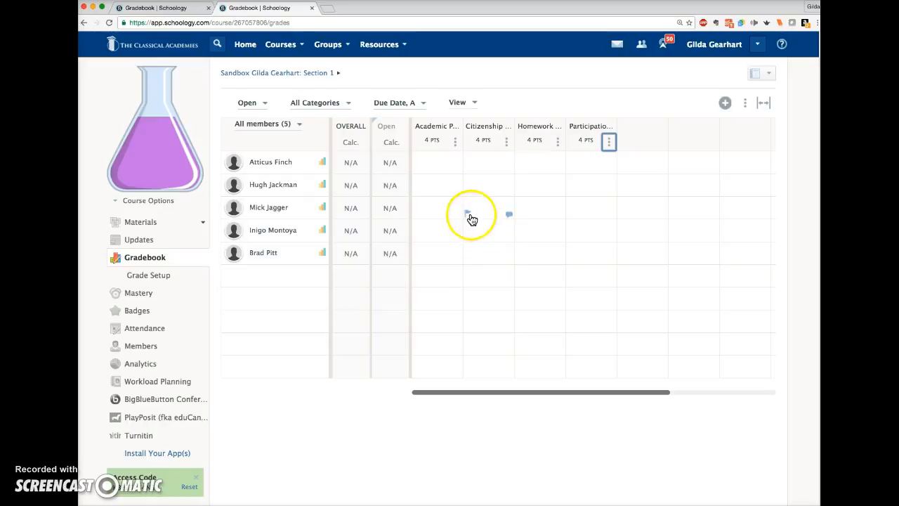
left_click(450, 209)
left_click(437, 183)
left_click(436, 166)
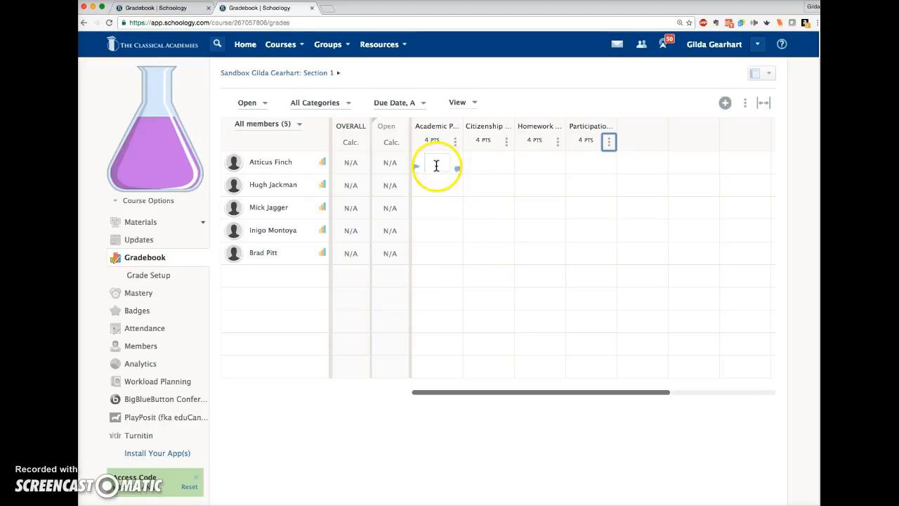
left_click(443, 162)
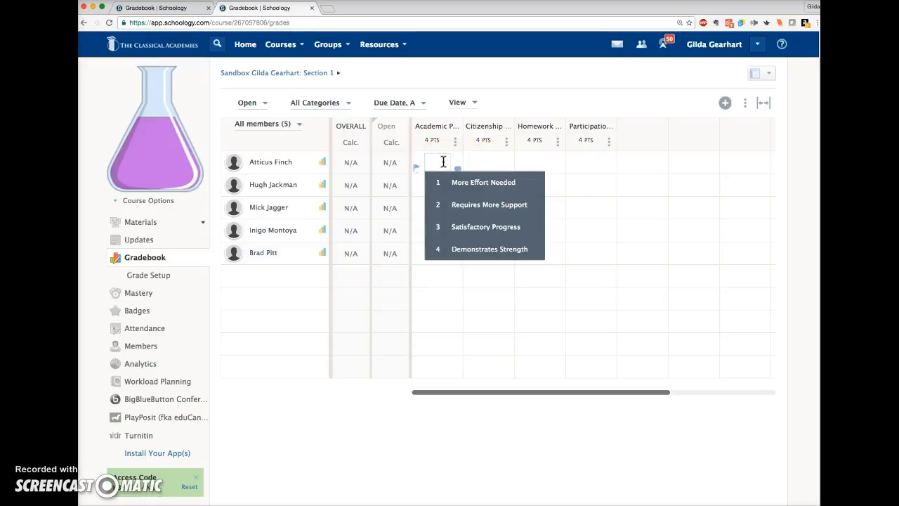
left_click(465, 227)
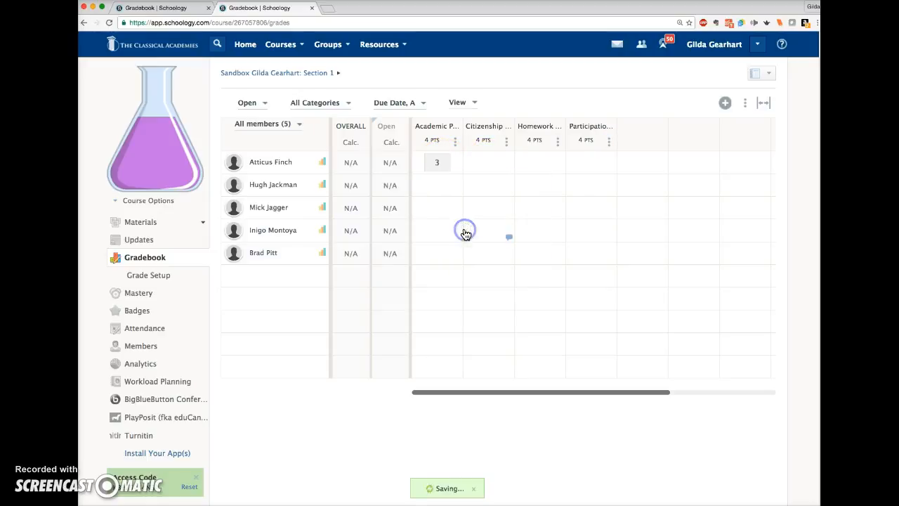
Enter a grade of 3.5 for the second listed student in the Academic Progress Unit 1 column.
left_click(436, 185)
type("3.5")
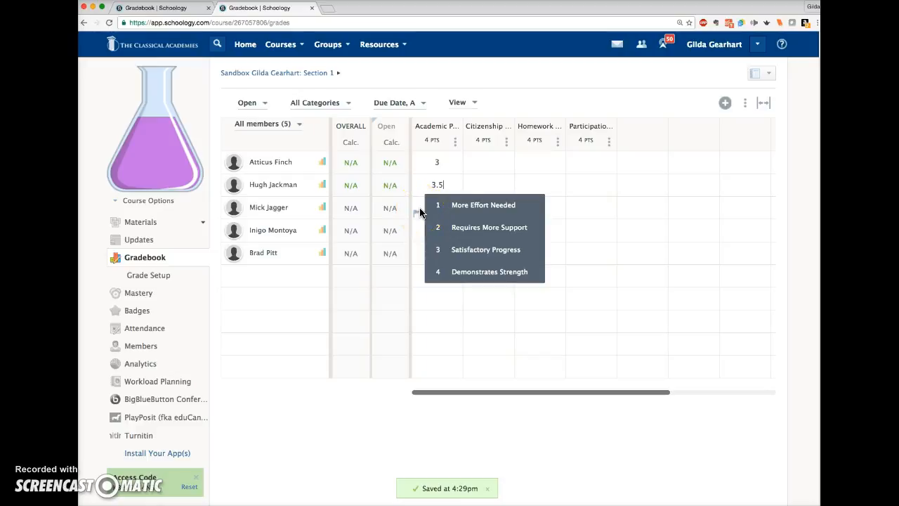
left_click(421, 212)
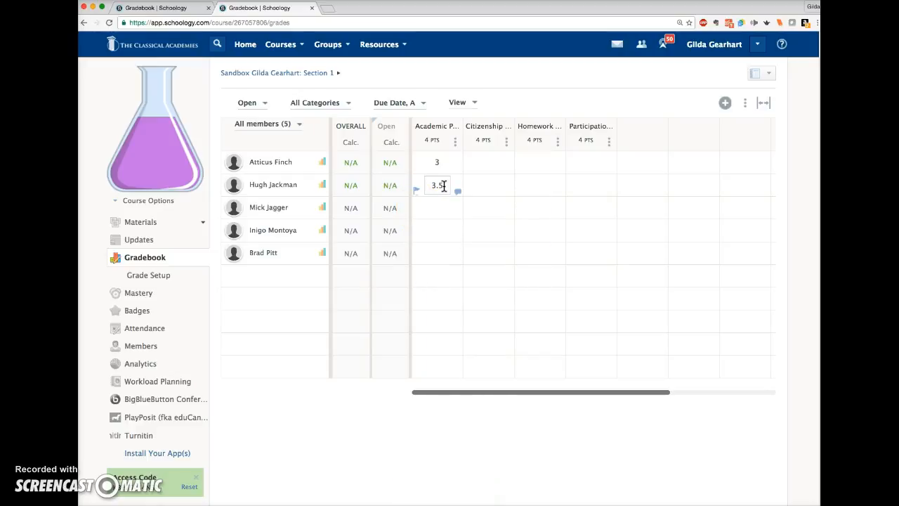
Set all grades in the Citizenship Unit 1 column to 4.
left_click(443, 194)
left_click(442, 203)
left_click(503, 151)
left_click(506, 142)
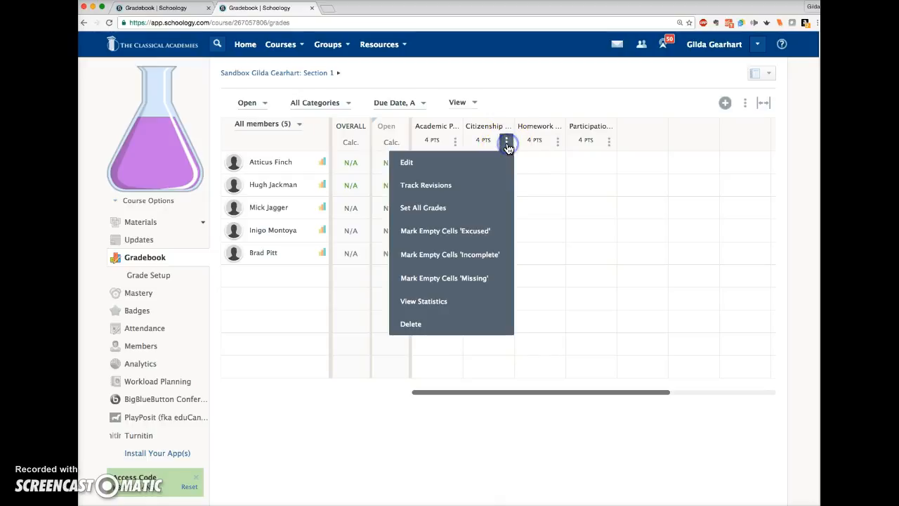
left_click(430, 207)
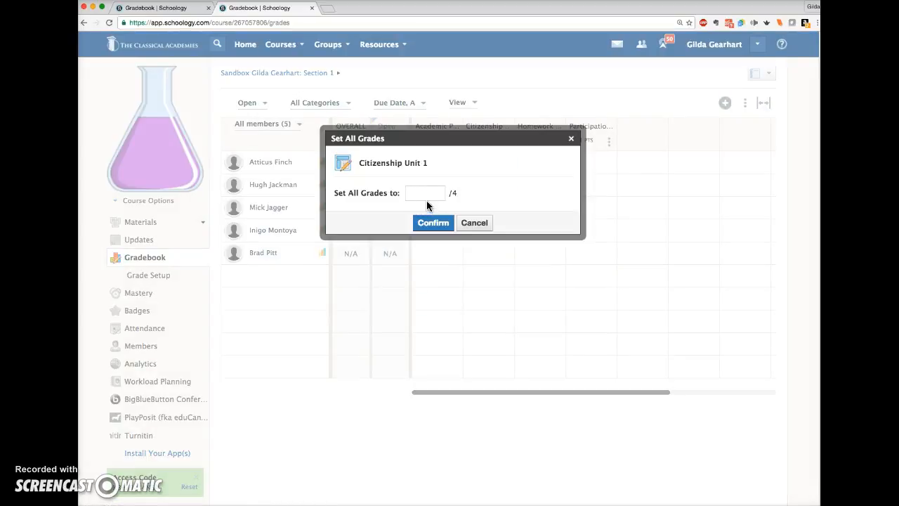
type("4")
left_click(435, 223)
Change the third listed student's Citizenship Unit 1 grade to 3, Satisfactory Progress.
left_click(491, 207)
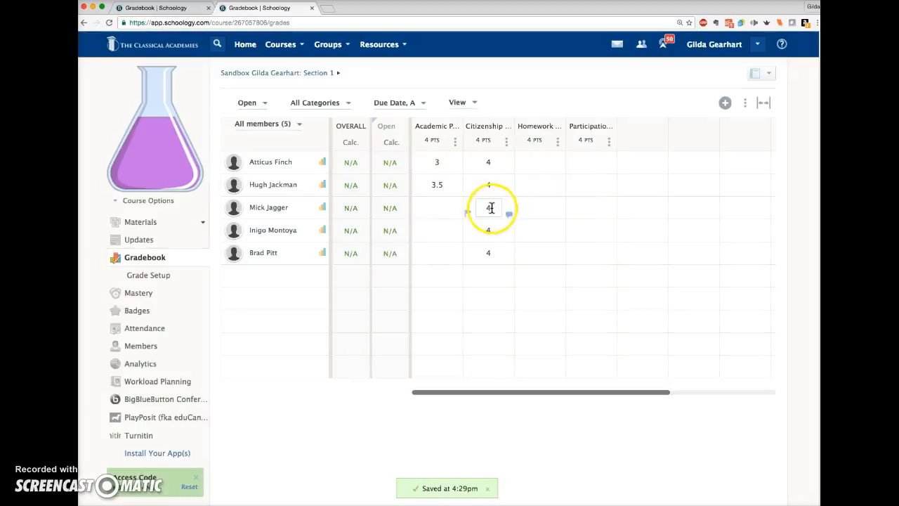
left_click(535, 272)
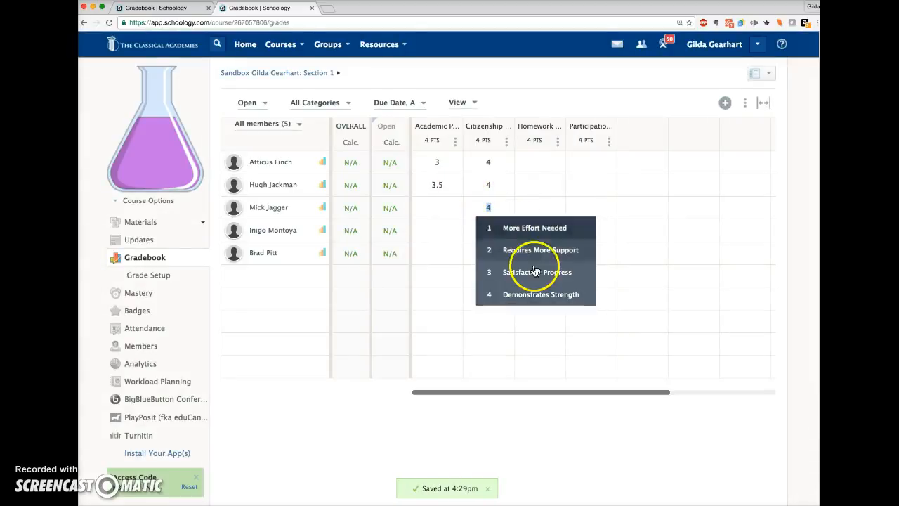
left_click(493, 255)
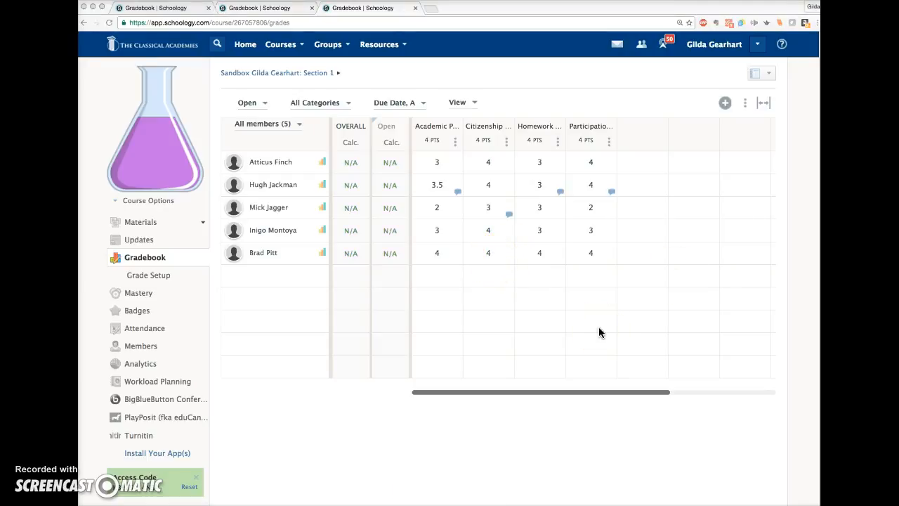
Open the Citizenship Unit 1 comment boxes of the fourth and third listed students and check the text and Display to Student setting.
left_click(499, 241)
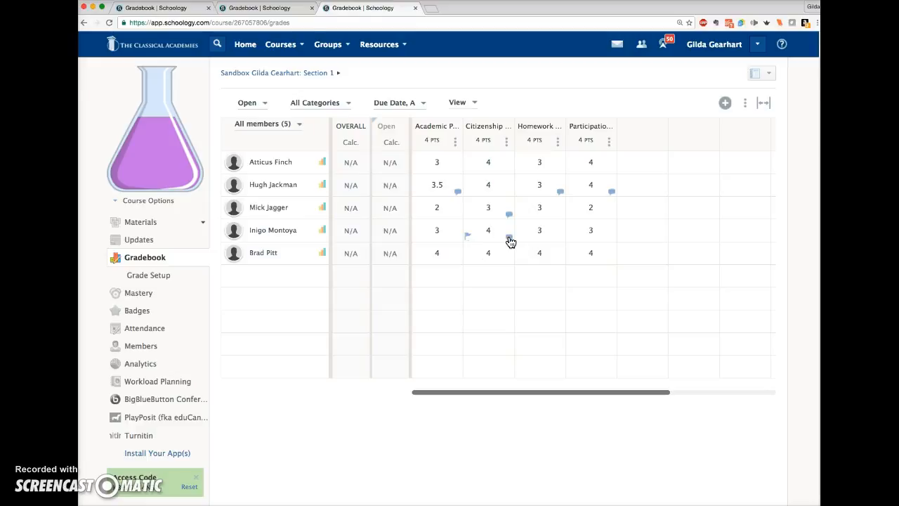
left_click(509, 238)
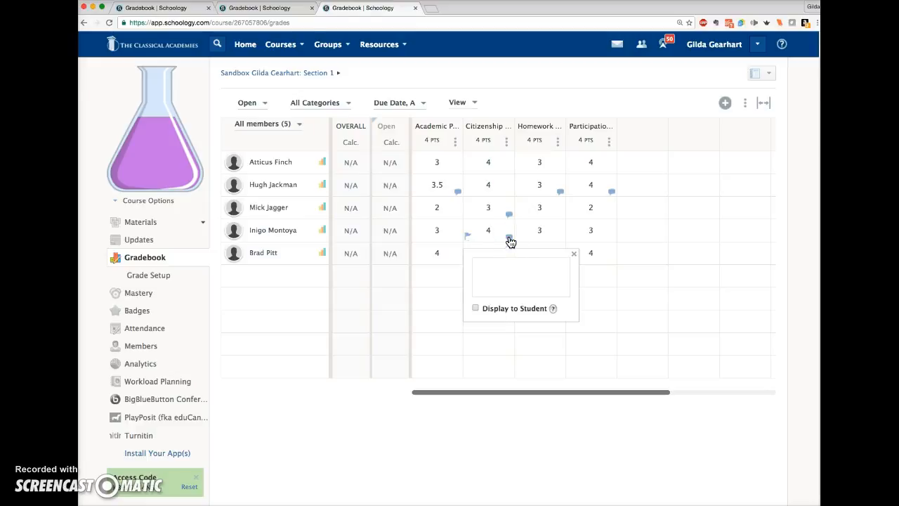
left_click(509, 215)
left_click(494, 249)
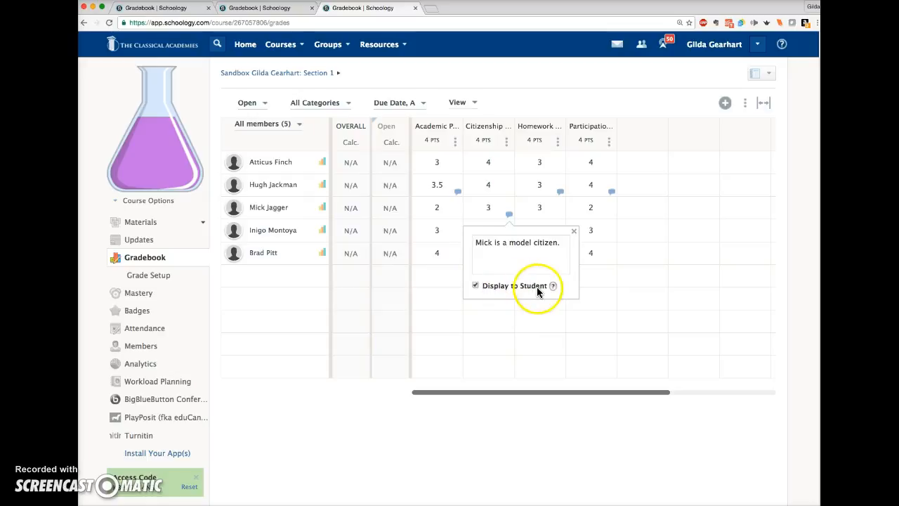
Review the second listed student's Academic Progress Unit 1 comment and its Display to Student option, and close it without changes.
left_click(451, 181)
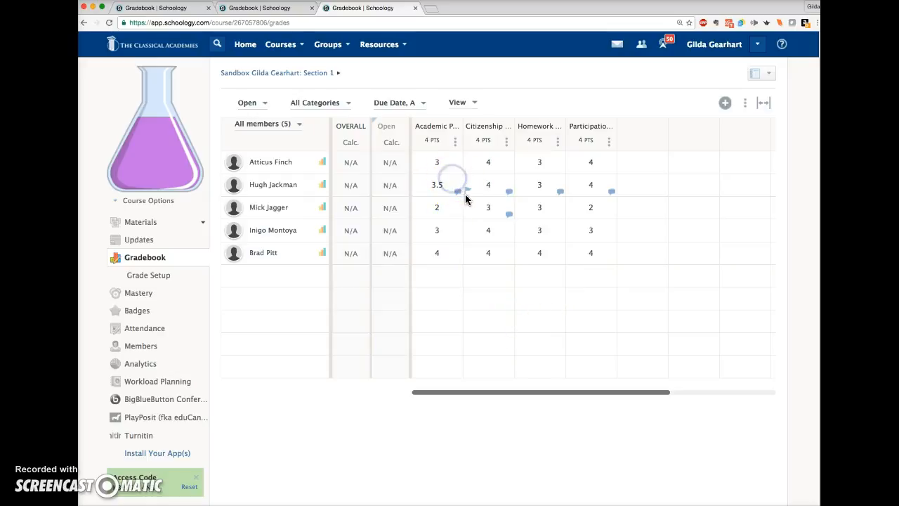
left_click(457, 191)
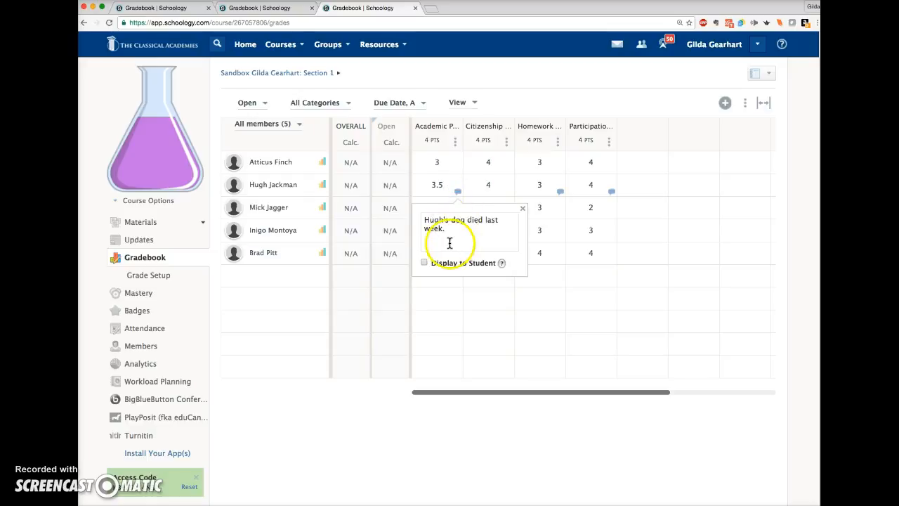
left_click(435, 263)
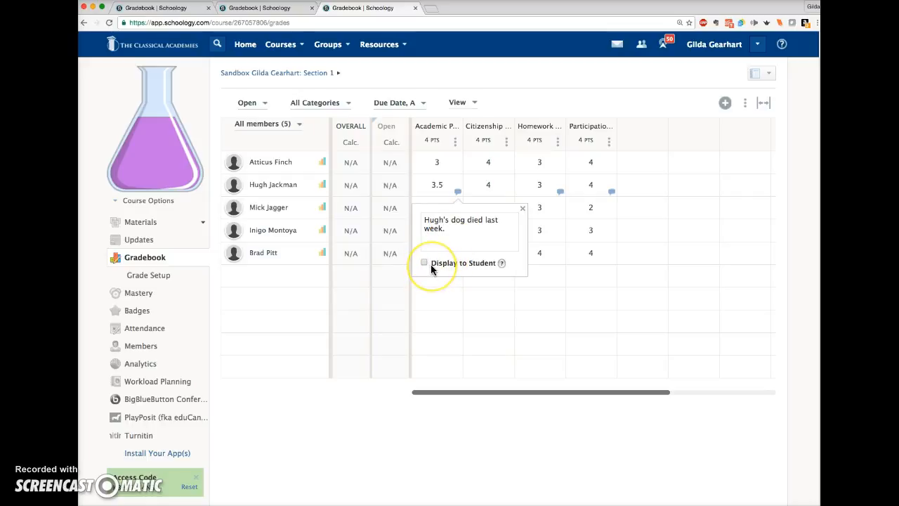
left_click(441, 246)
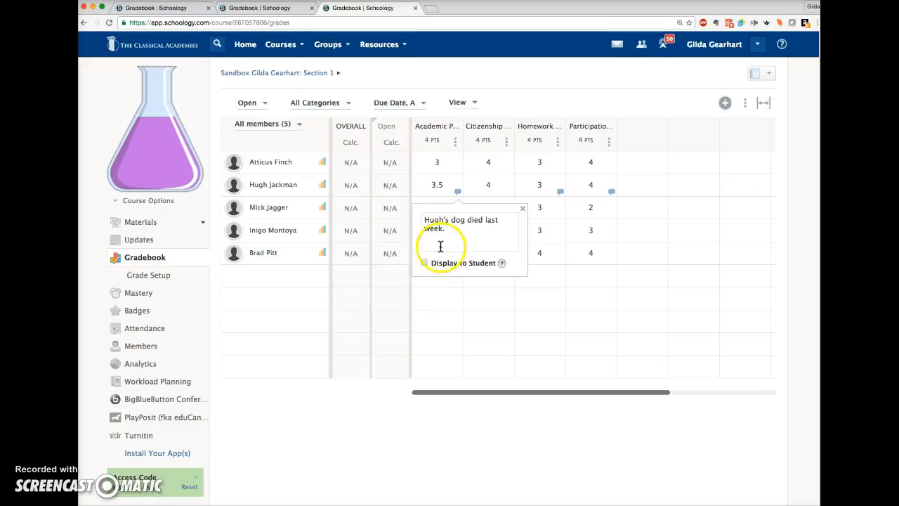
left_click(448, 246)
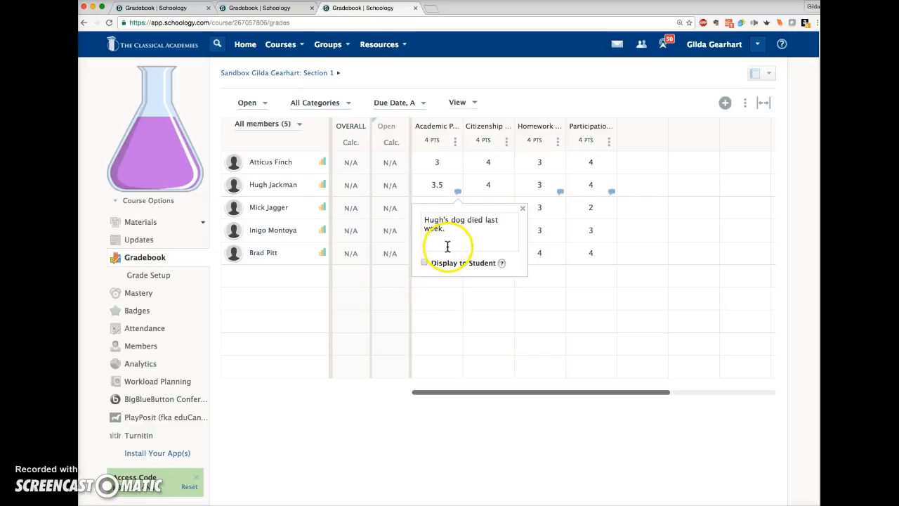
left_click(356, 423)
left_click(386, 419)
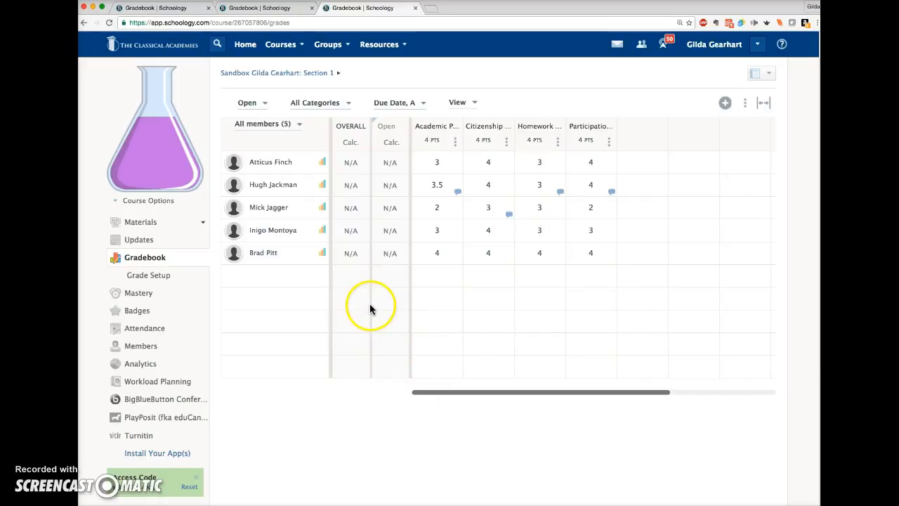
Open the second listed student's grade report and review the Progress Report grades and comments.
left_click(322, 187)
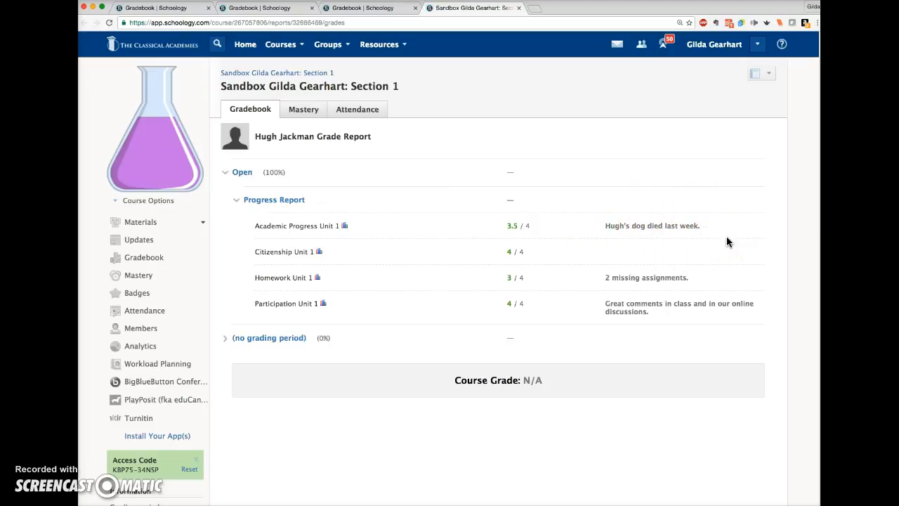
left_click(578, 188)
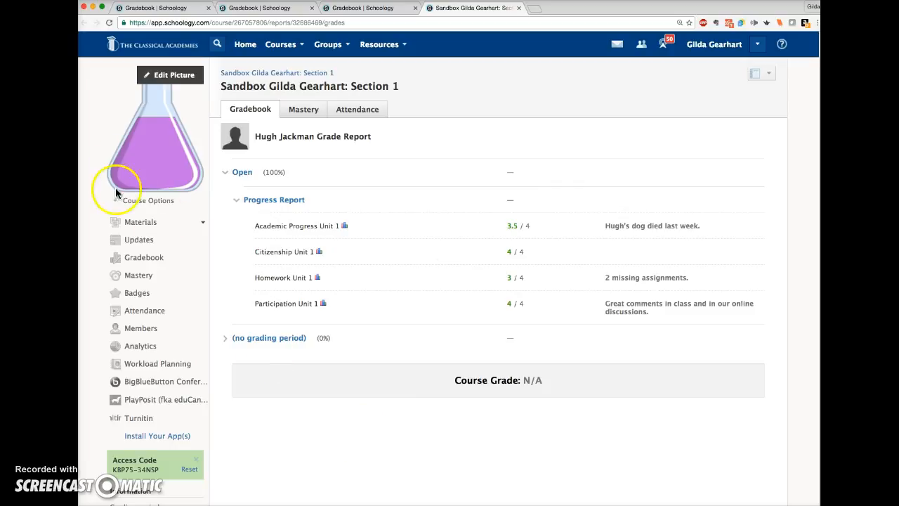
View the course as the second listed student and examine the Progress Report grades and comments shown on the student's Grades page.
left_click(136, 204)
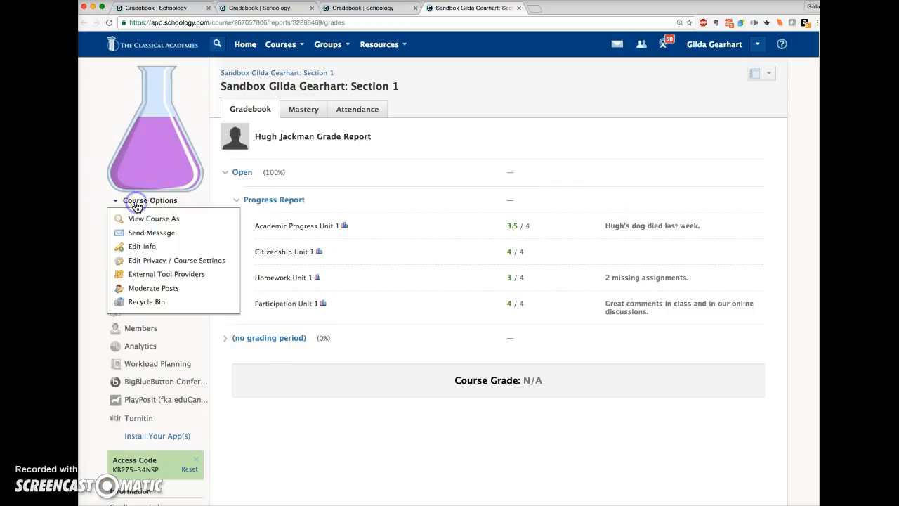
left_click(146, 219)
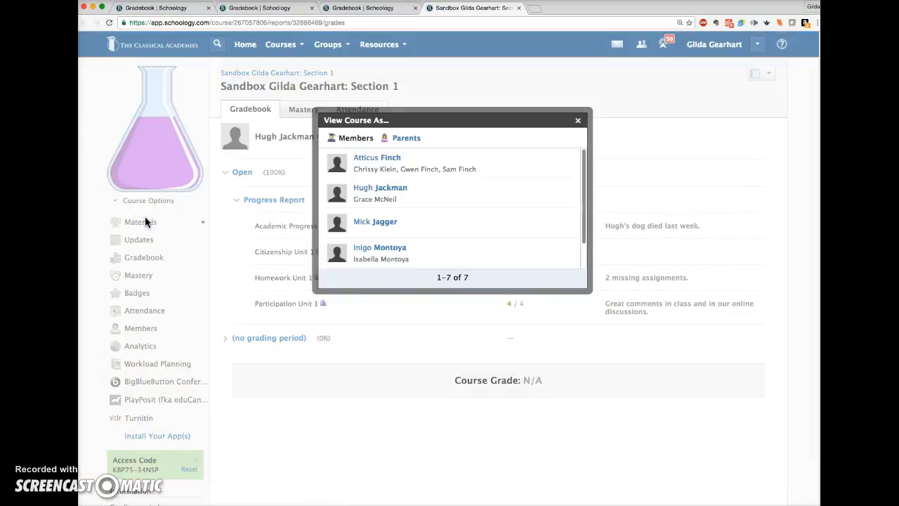
left_click(369, 191)
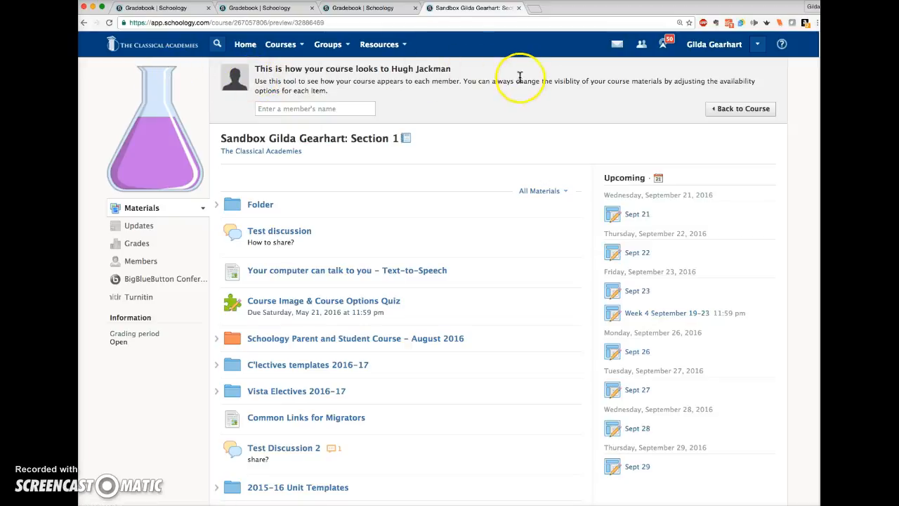
left_click(137, 243)
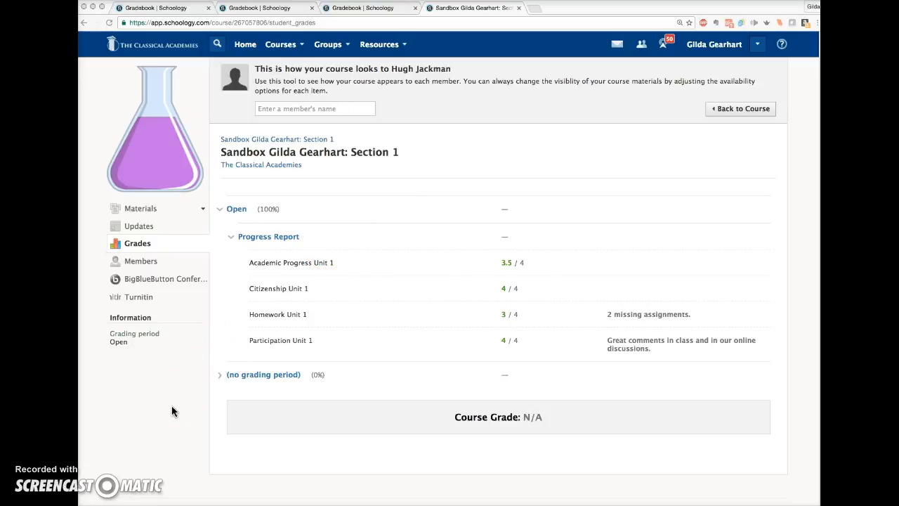
scroll(171, 406, "down", 1)
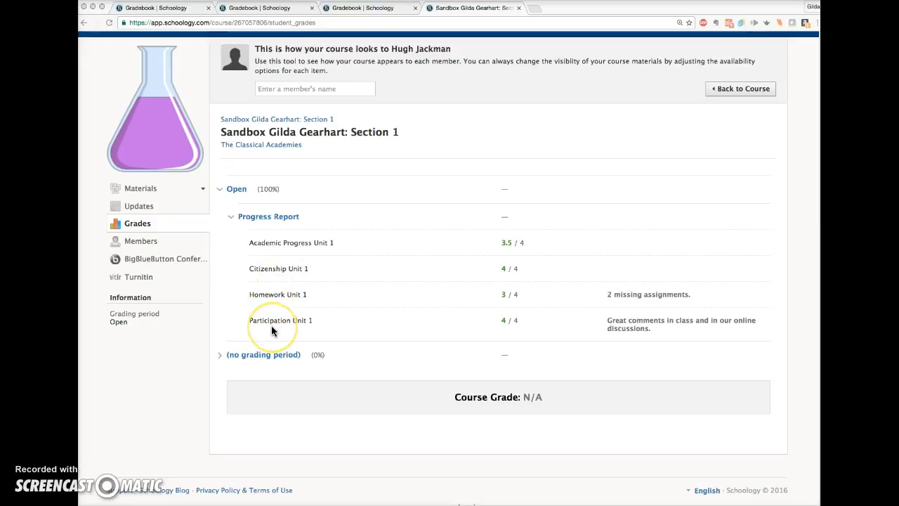
scroll(294, 317, "down", 1)
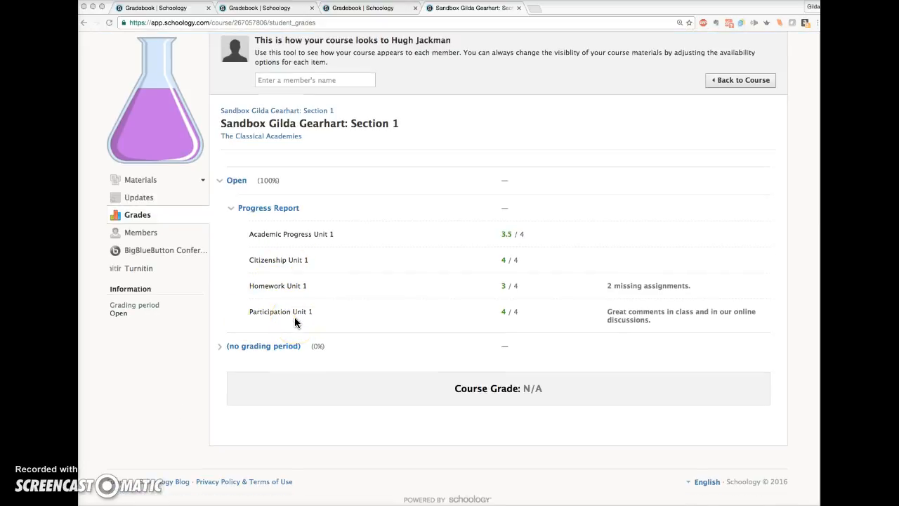